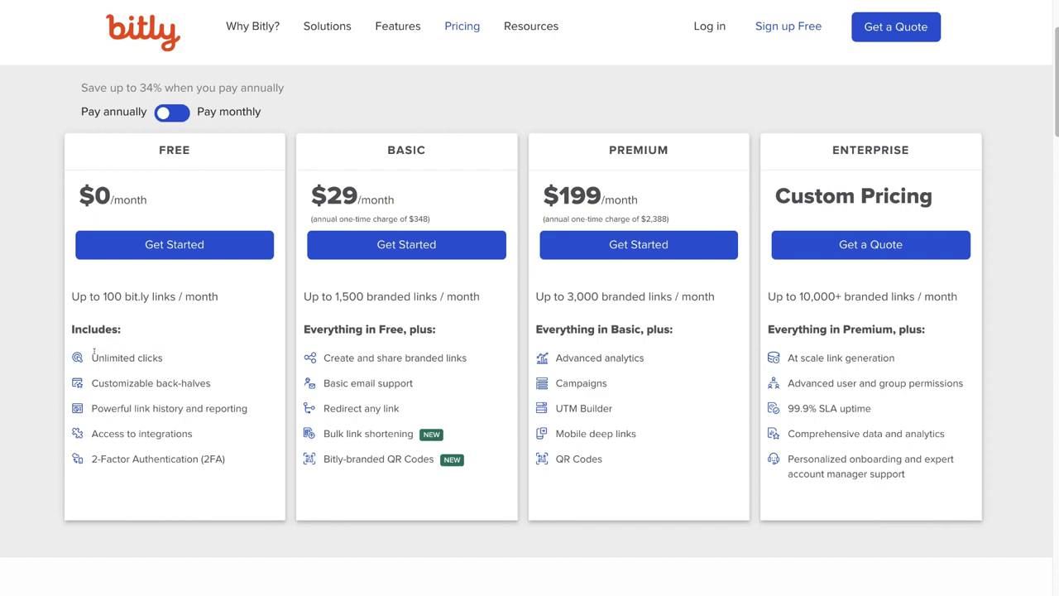
Choose Get Started under Bitly's FREE plan to begin signing up
left_click(214, 245)
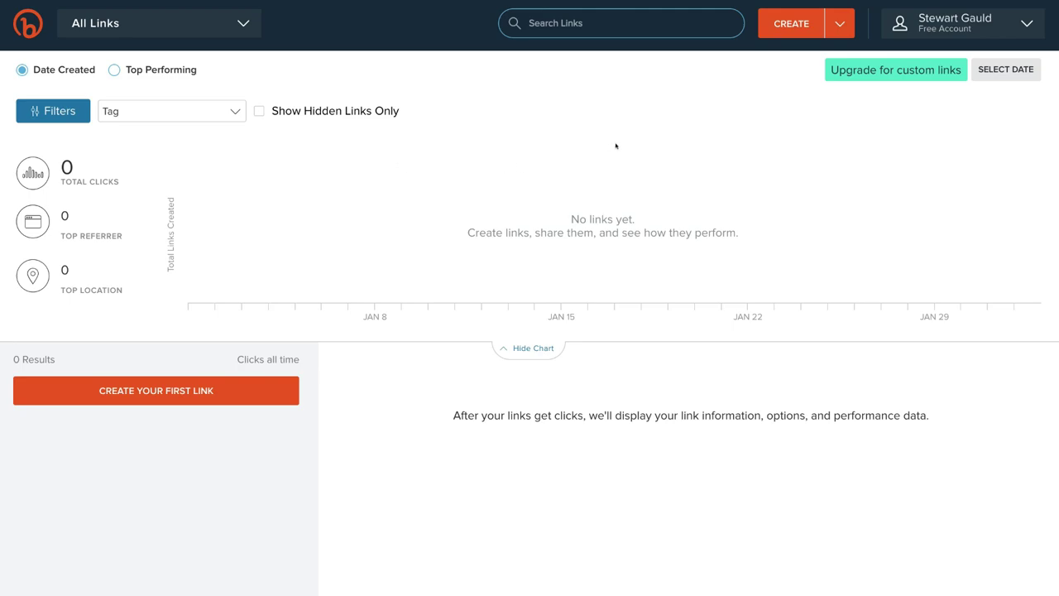
Open the Create Link panel from the empty links dashboard
left_click(787, 25)
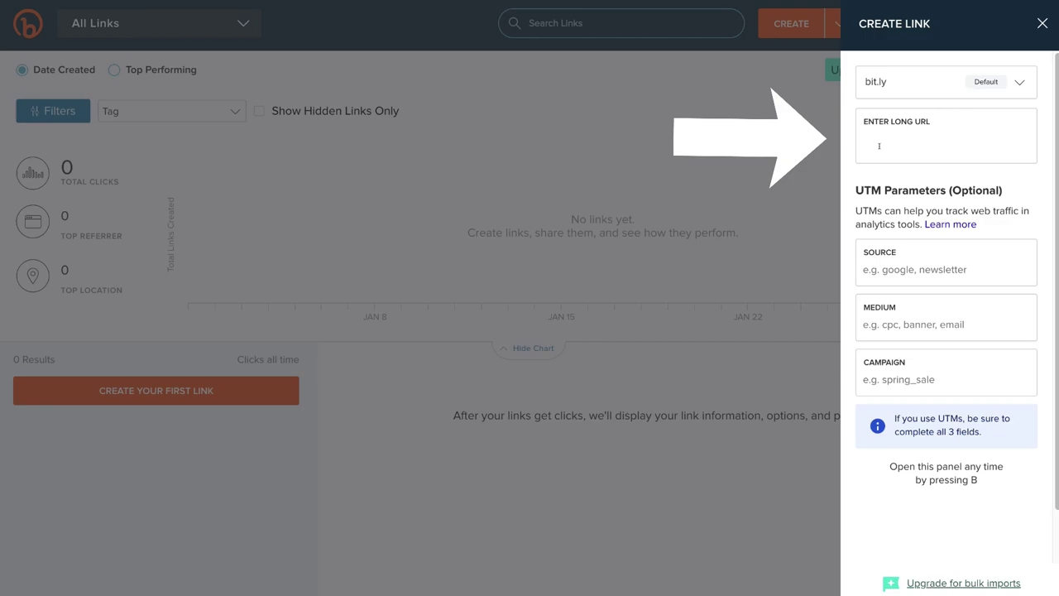
Shorten the pasted Google Doc URL with UTM source Google Document, medium Email, campaign Website Requirements
right_click(878, 147)
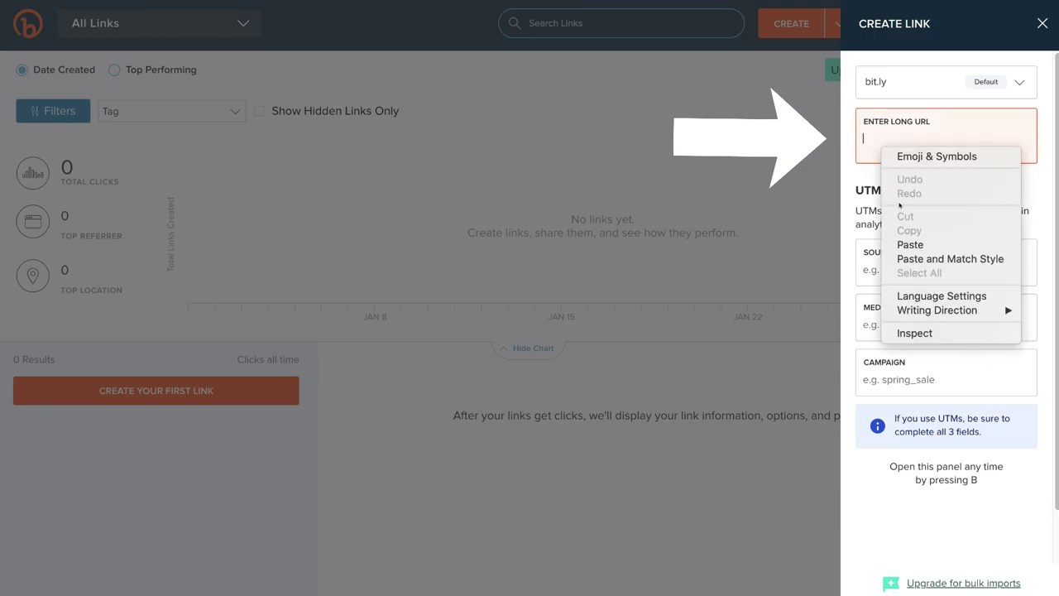
left_click(910, 245)
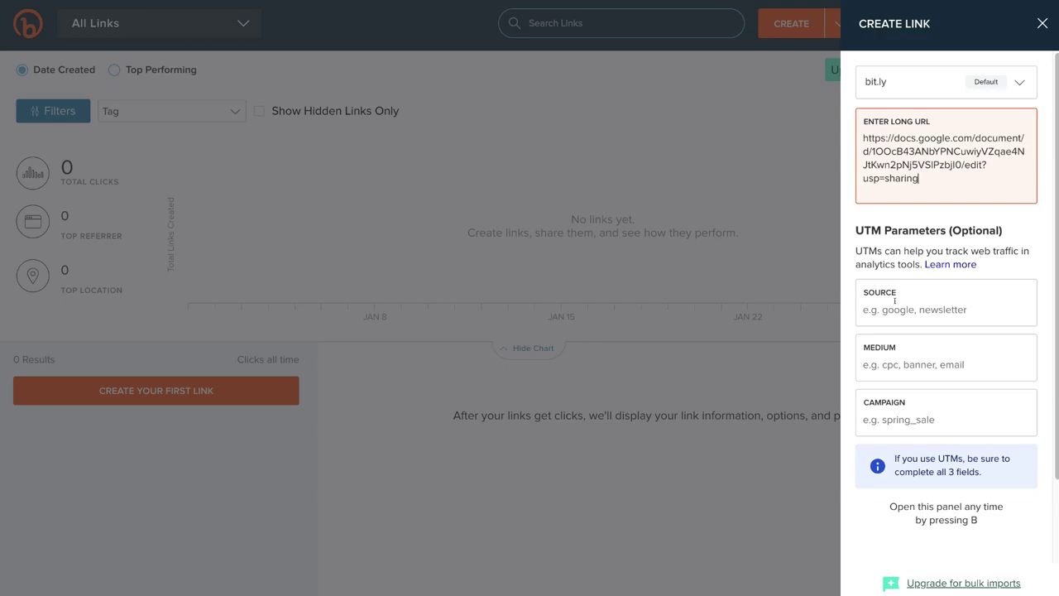
left_click(894, 301)
type("Google Document")
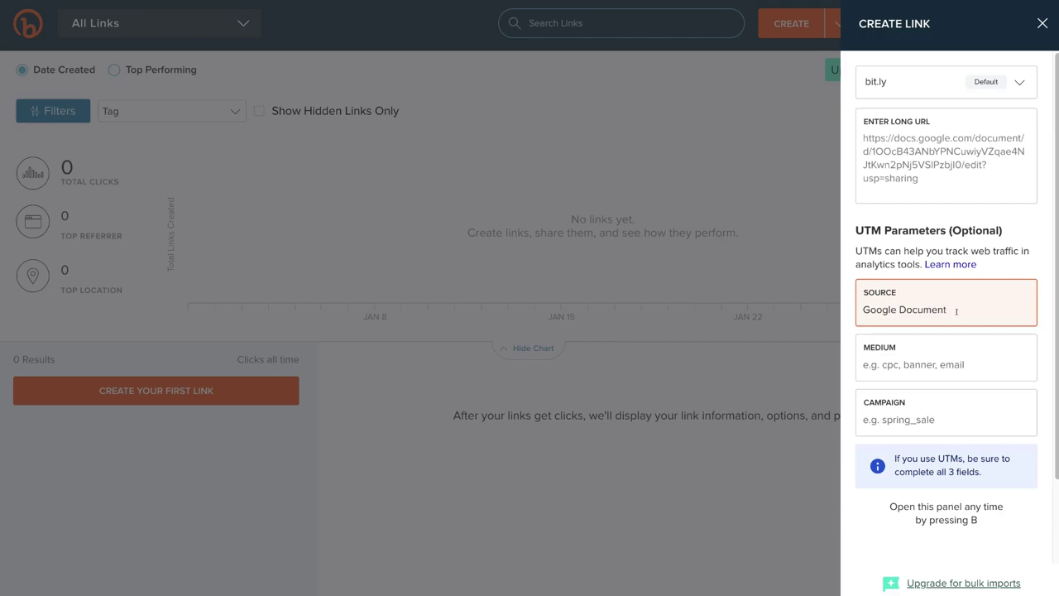
left_click(907, 365)
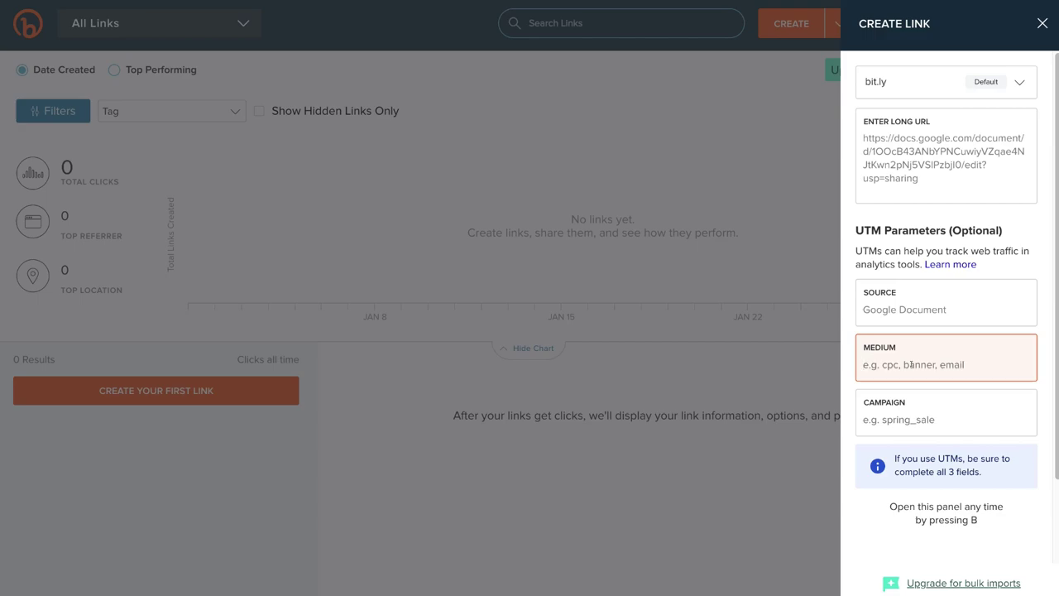
type("Email")
left_click(900, 412)
type("Website Requirements")
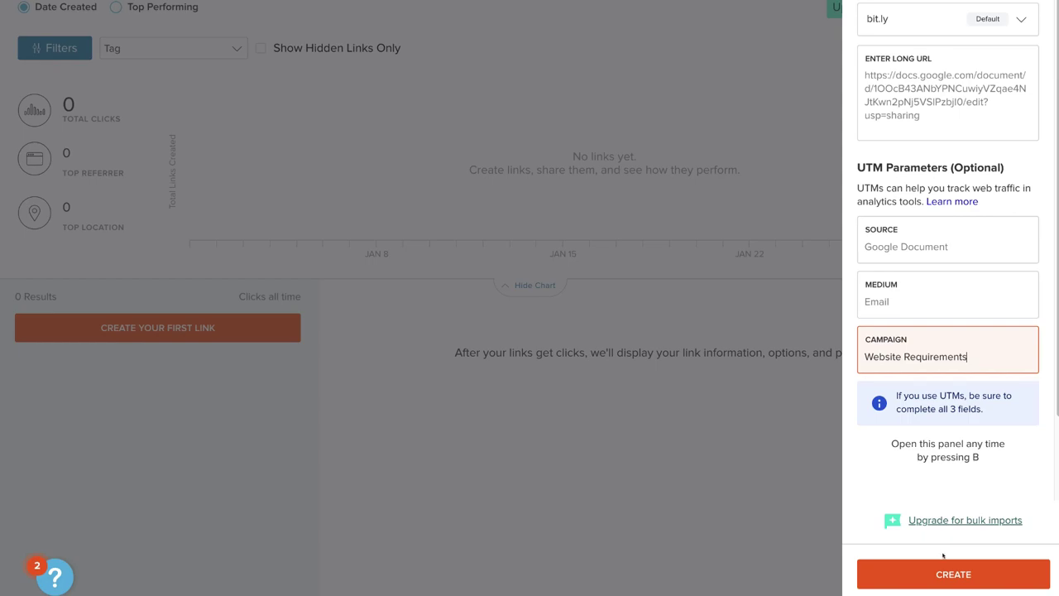
left_click(983, 568)
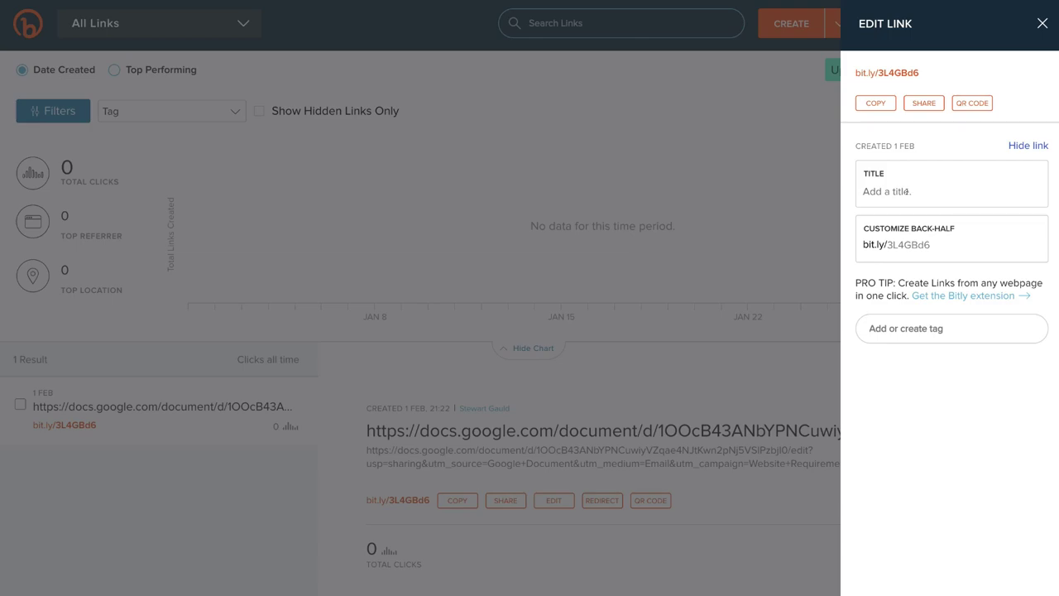
Title the link 'Website Requirements' and paste website-requirements over the random back-half 3L4GBd6
left_click(906, 191)
type("Website Requirements")
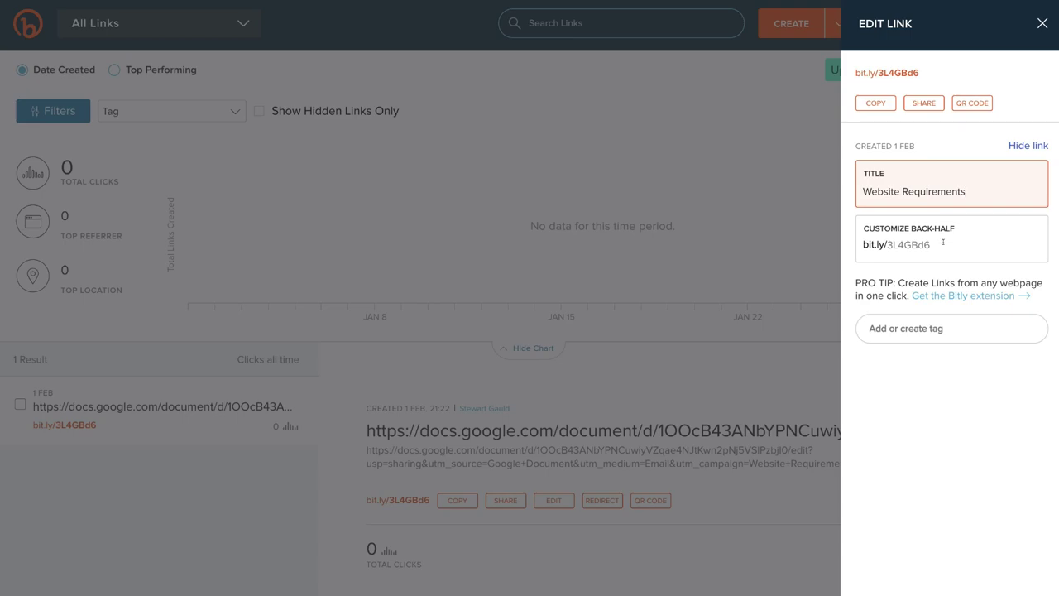
left_click_drag(942, 242, 886, 243)
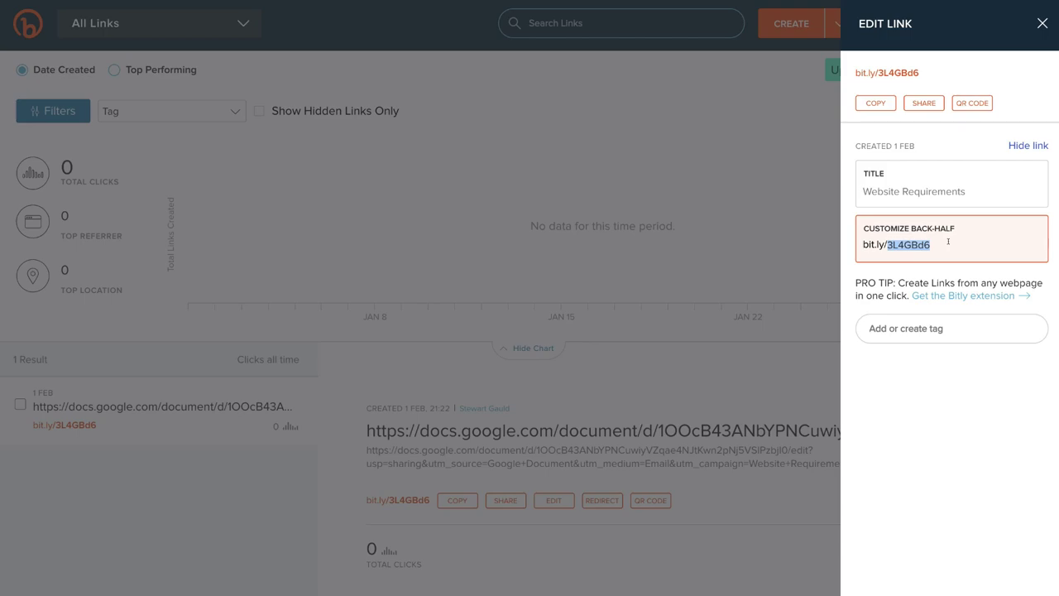
type("website-requirements")
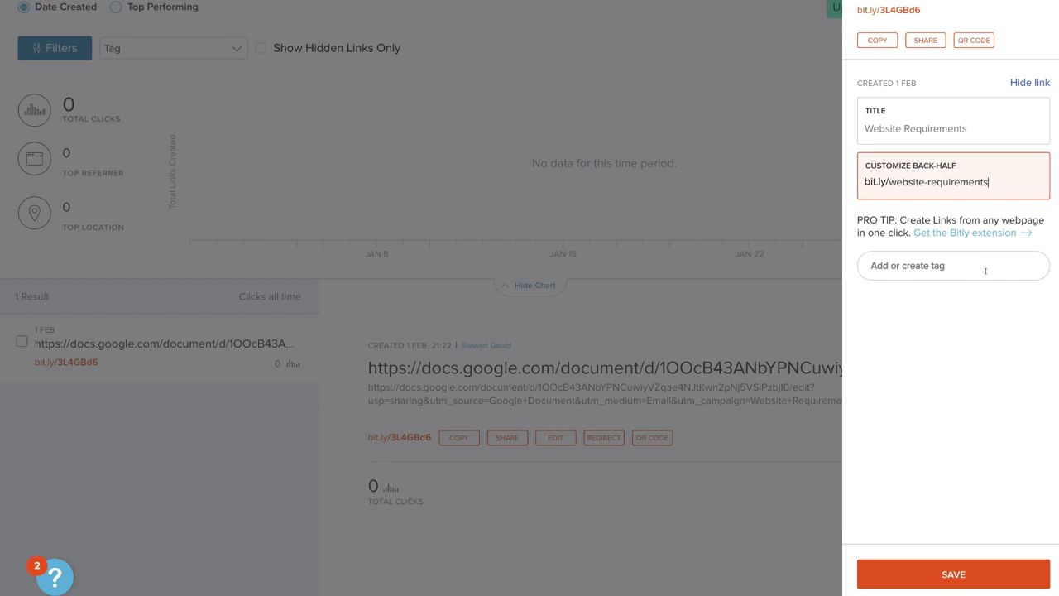
Save; since website-requirements is taken, append -syndeo to the back-half and save again
left_click(964, 569)
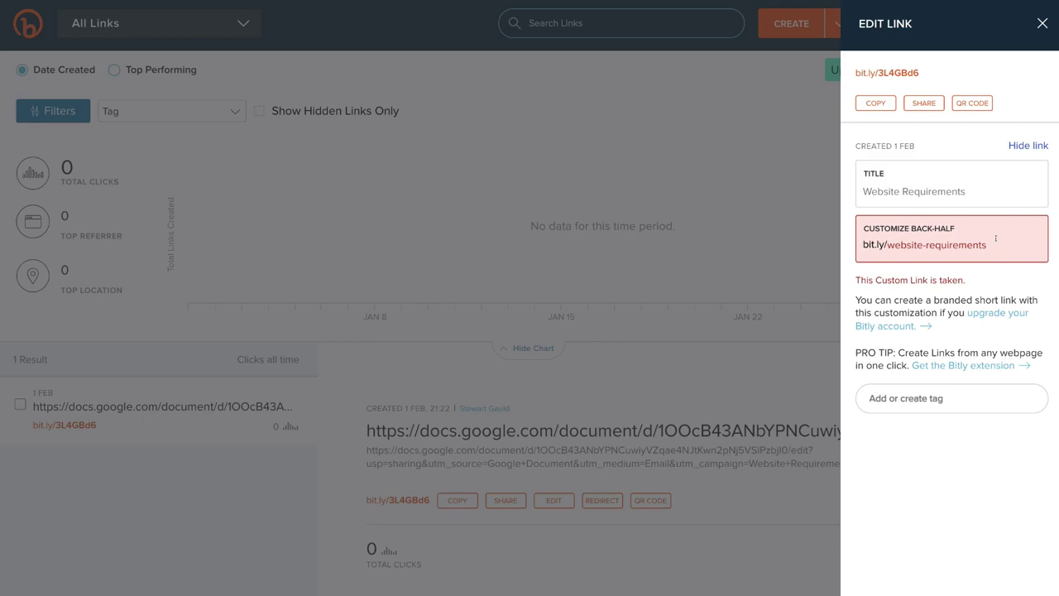
left_click(996, 238)
type("-syndeo")
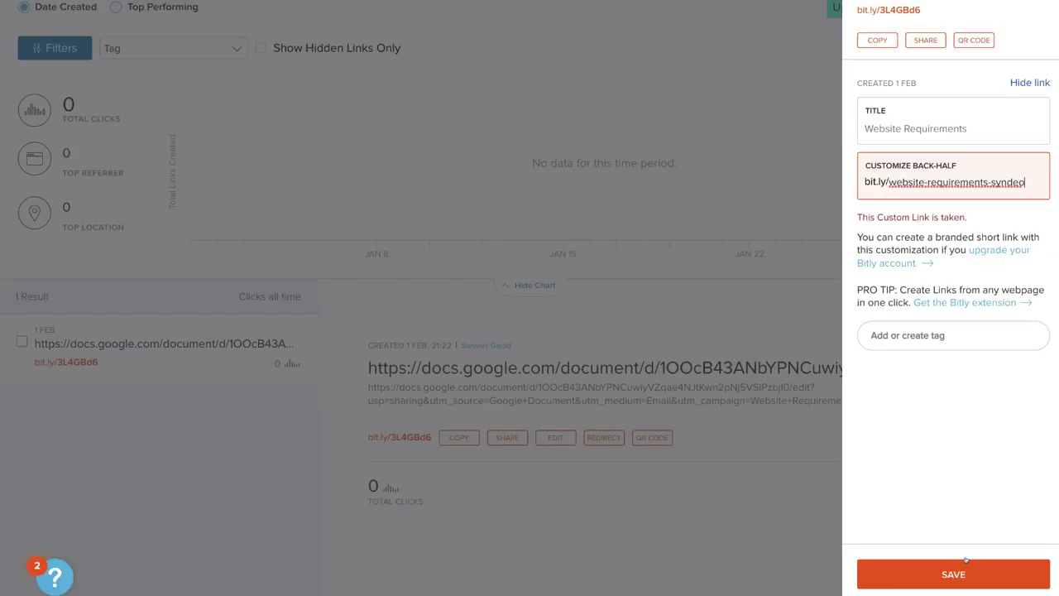
left_click(986, 572)
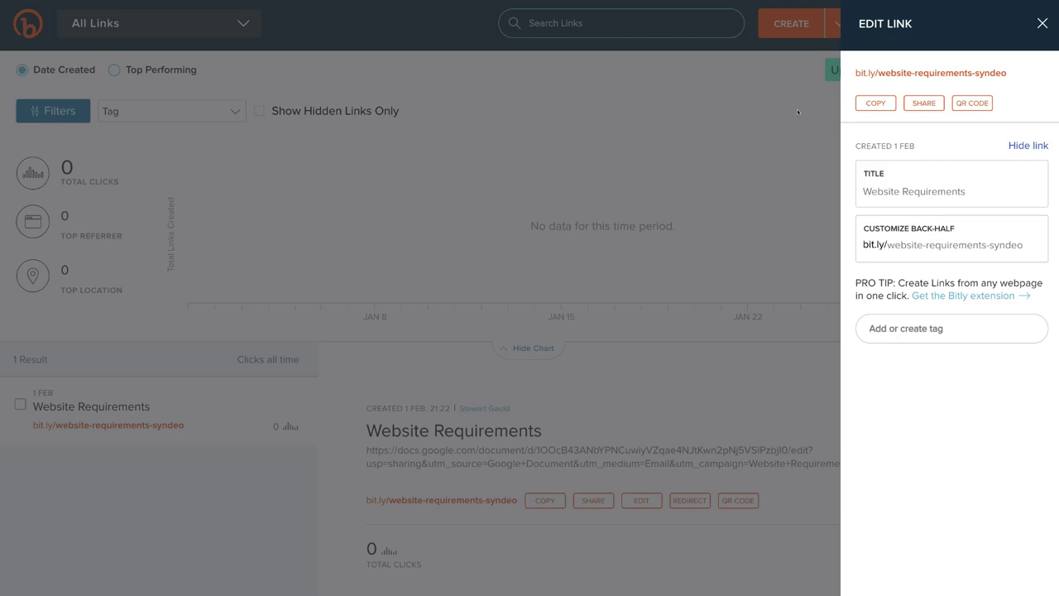
Copy bit.ly/website-requirements-syndeo to the clipboard and close the Edit Link panel
left_click(874, 103)
left_click(875, 104)
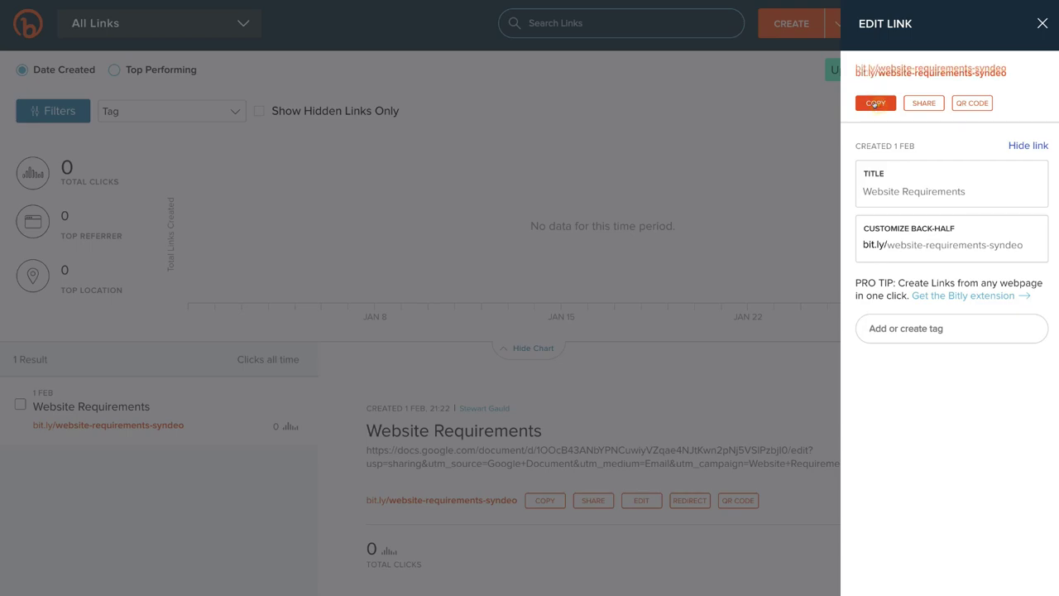
left_click(1039, 24)
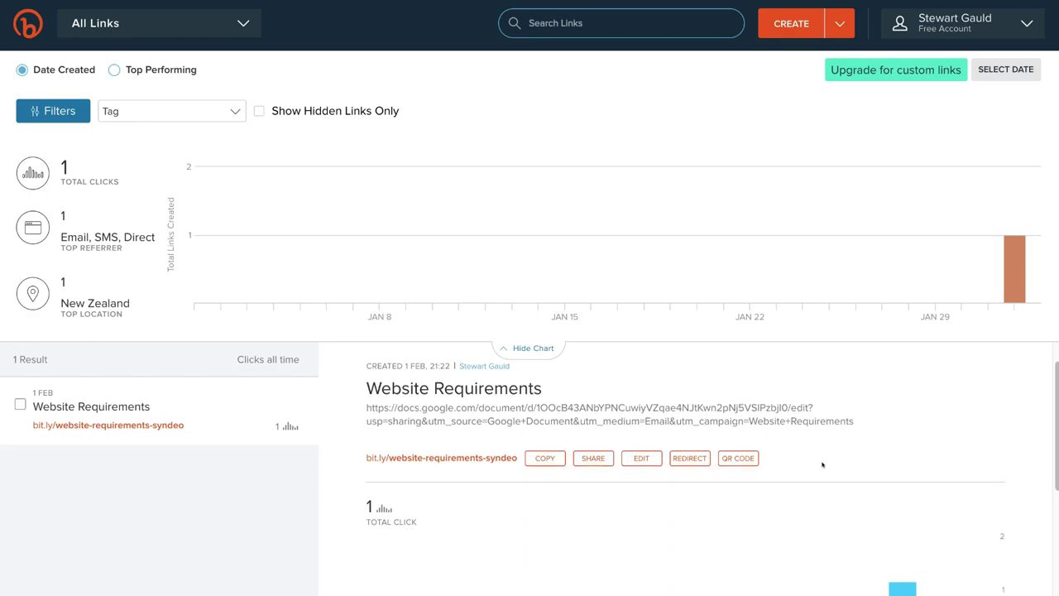
Check the link's single recorded click on the click chart
mouse_move(1012, 267)
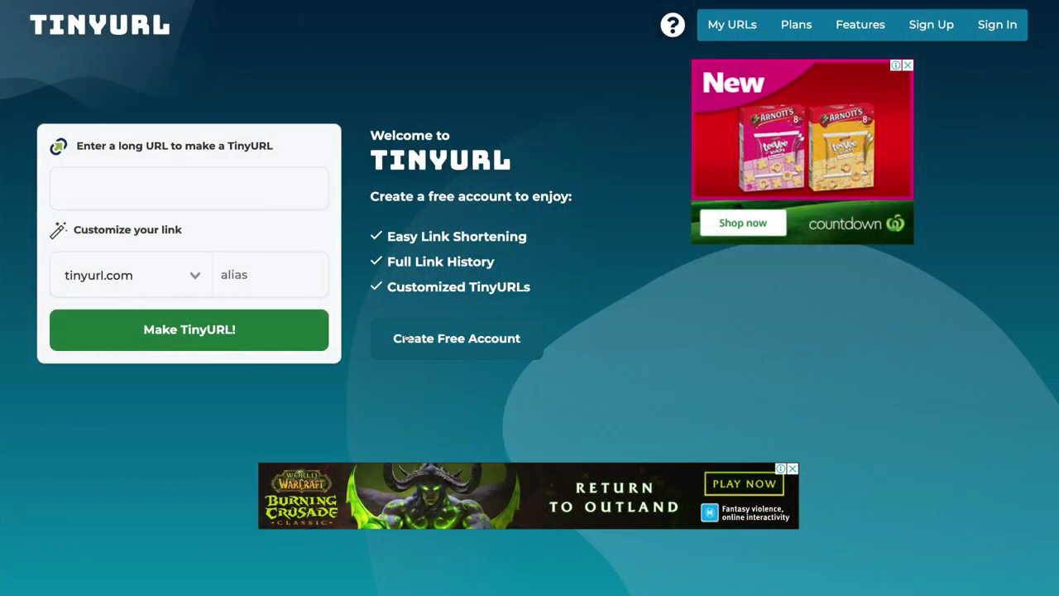
Create a free TinyURL account with name, e-mail and password, selecting the Free plan
left_click(447, 339)
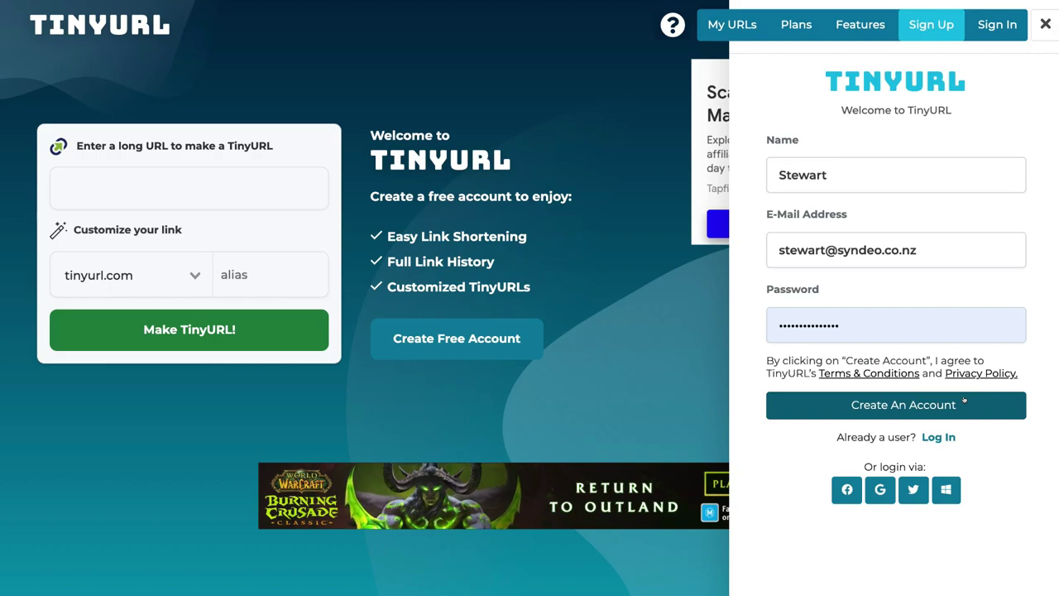
left_click(974, 402)
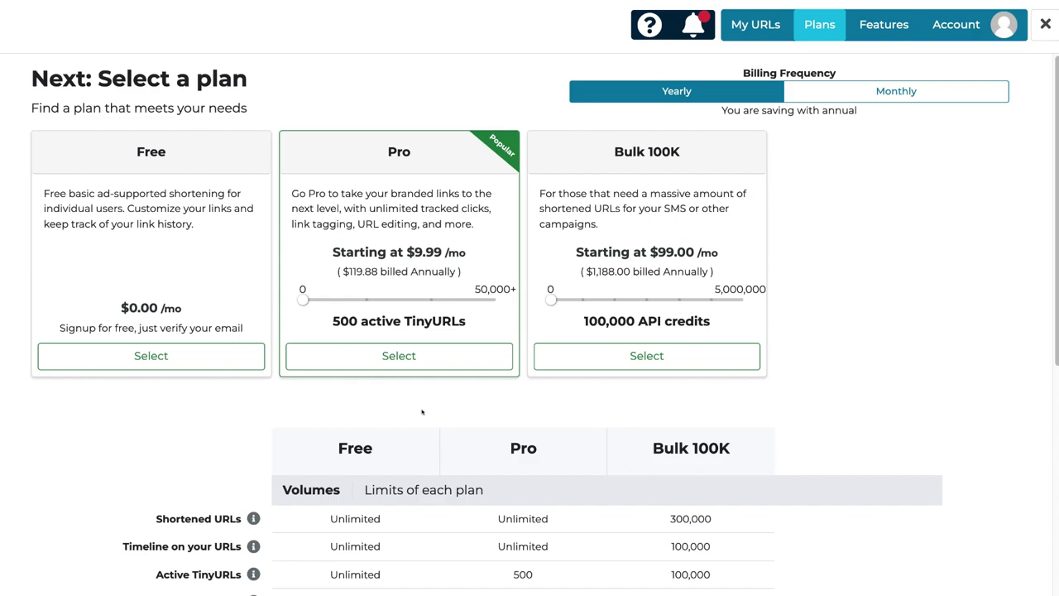
left_click(194, 354)
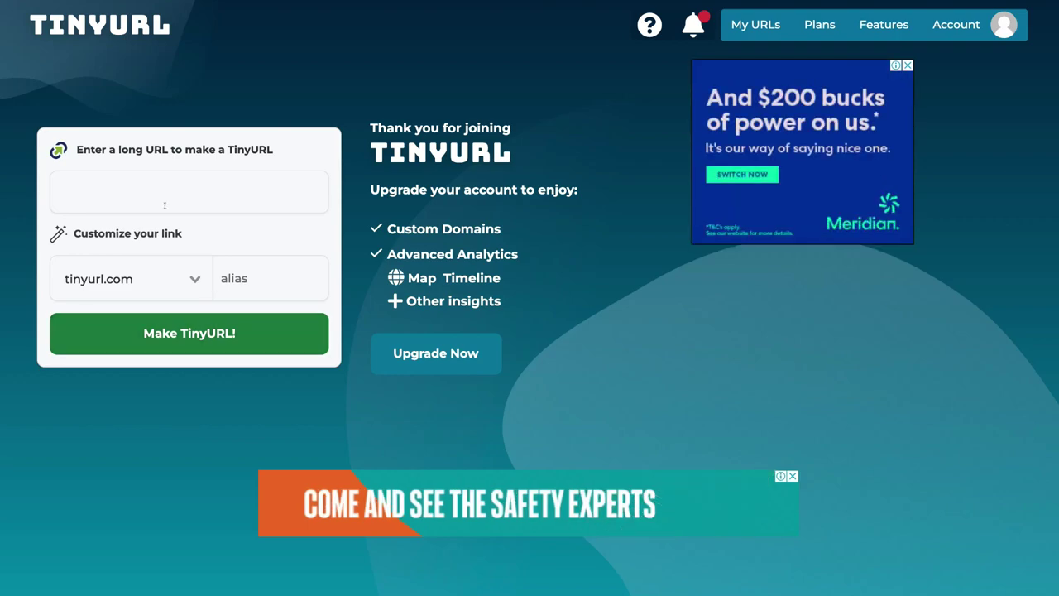
right_click(91, 184)
Paste the Google Doc URL, make and copy tinyurl.com/2c8f8n8c, then view My URLs
left_click(132, 281)
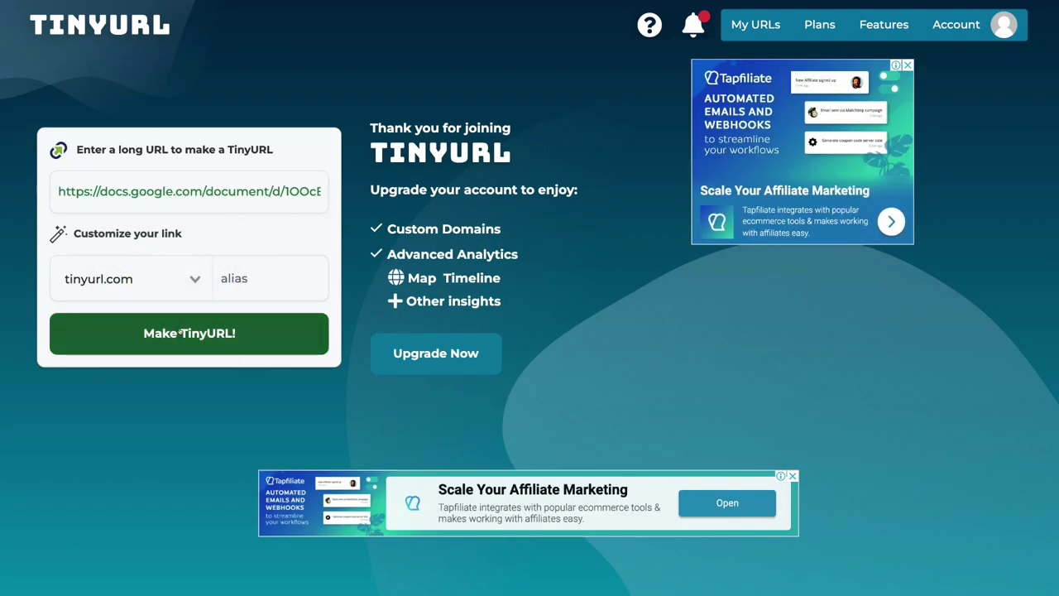
left_click(249, 332)
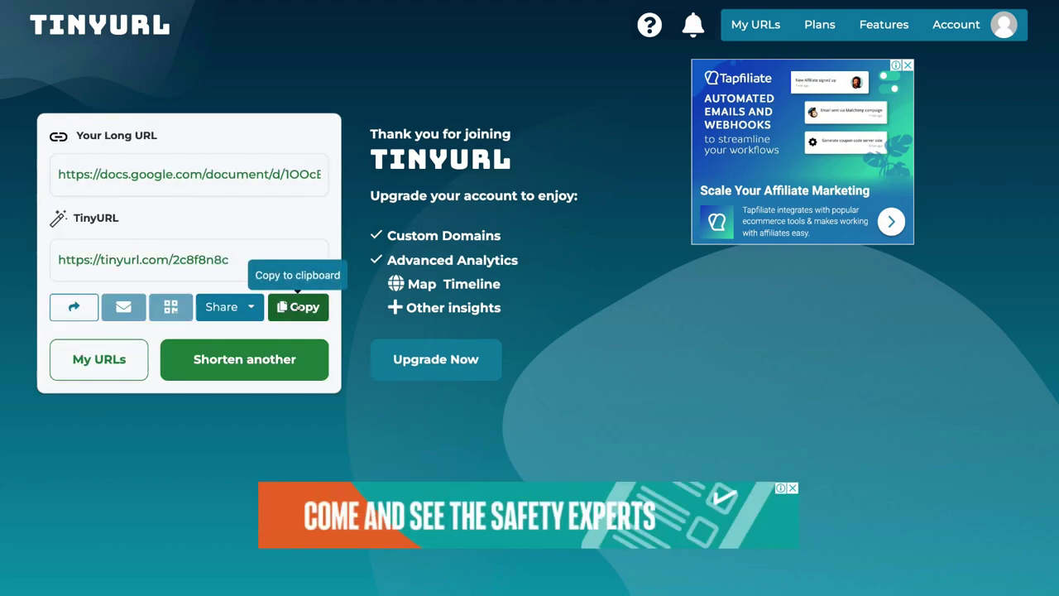
left_click(296, 307)
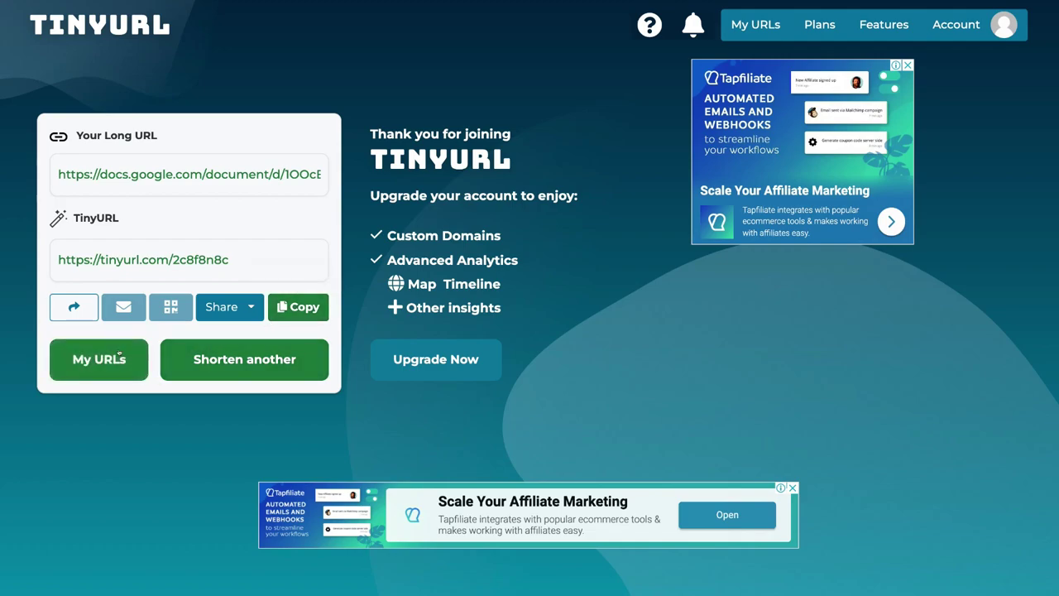
left_click(98, 360)
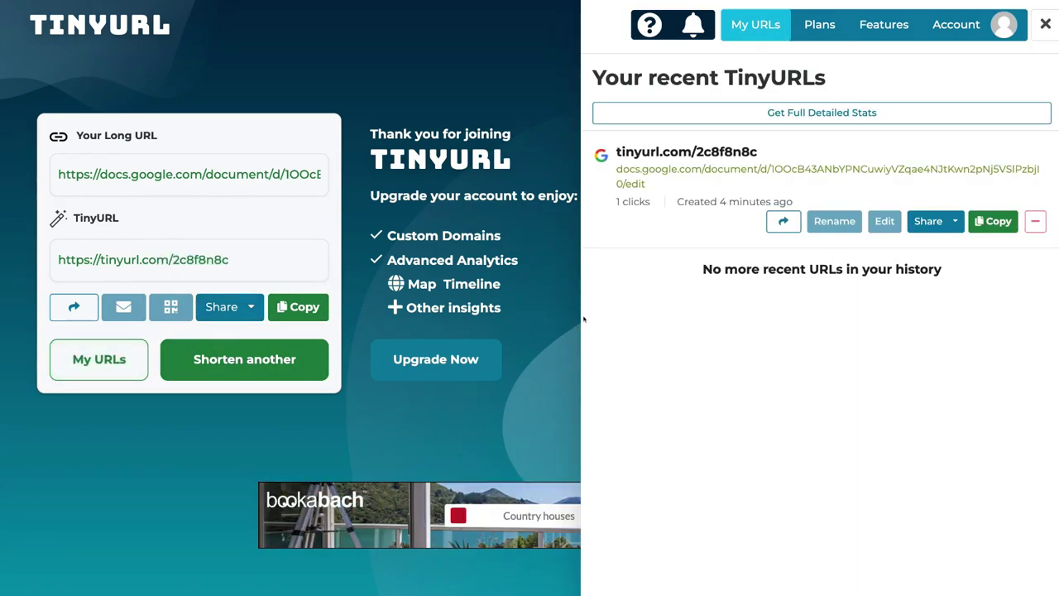